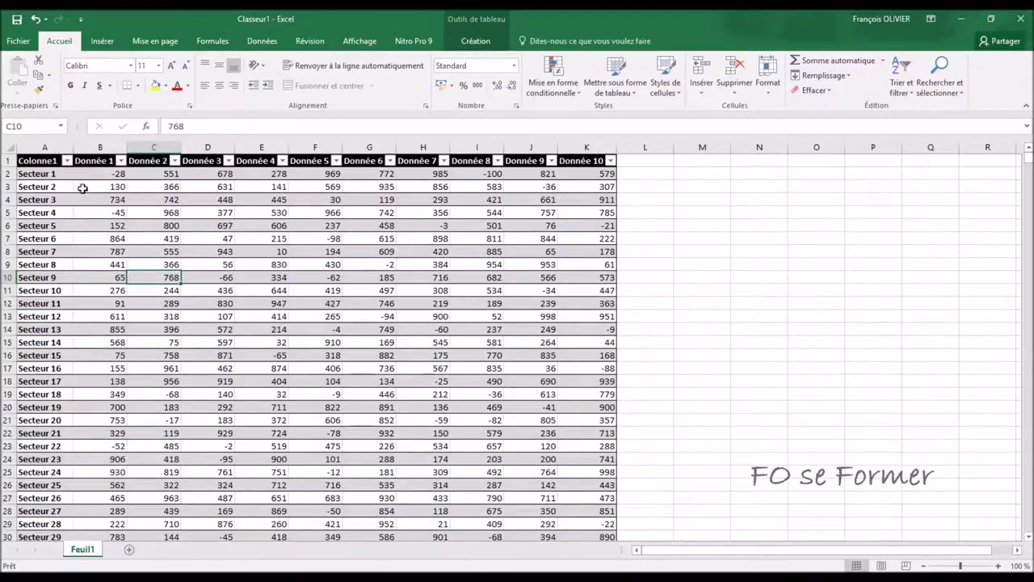
Scroll down until the Total row 52 and the Sparkline label in A54 are visible.
scroll(140, 246, down, 6)
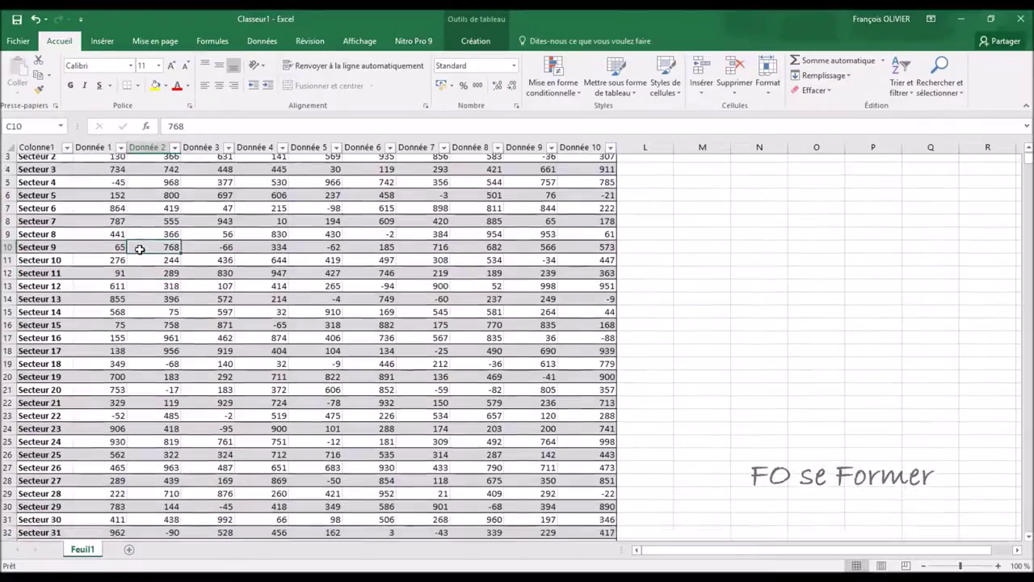
scroll(140, 251, down, 4)
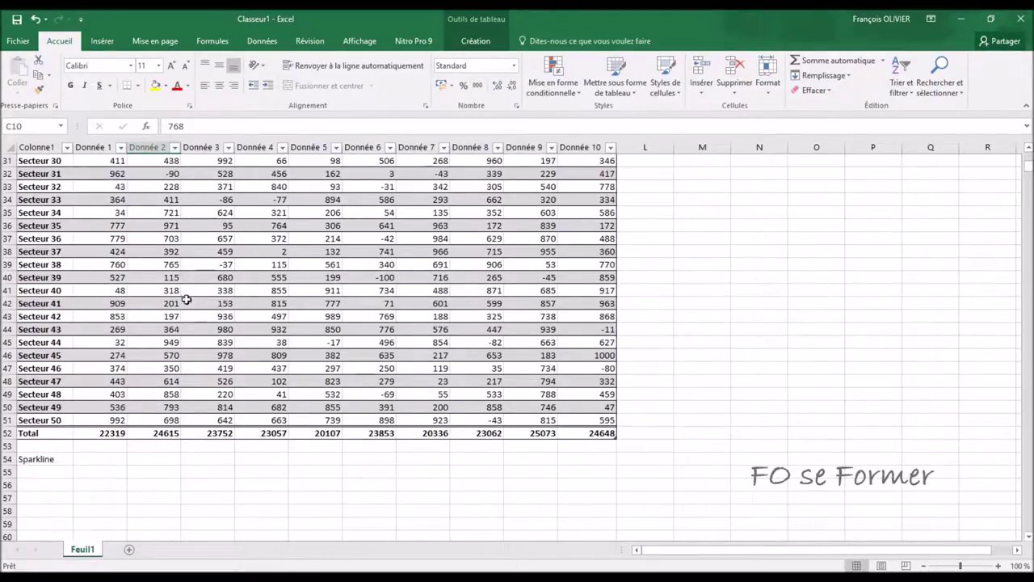
Select all the Donnée 1 column data (B2:B51) as a table column.
click(118, 302)
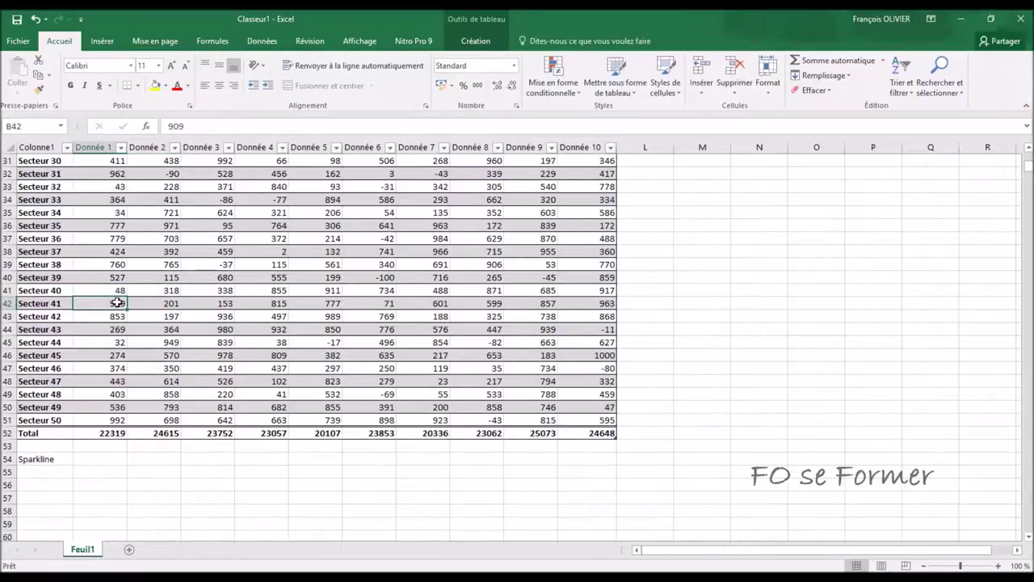
right_click(117, 302)
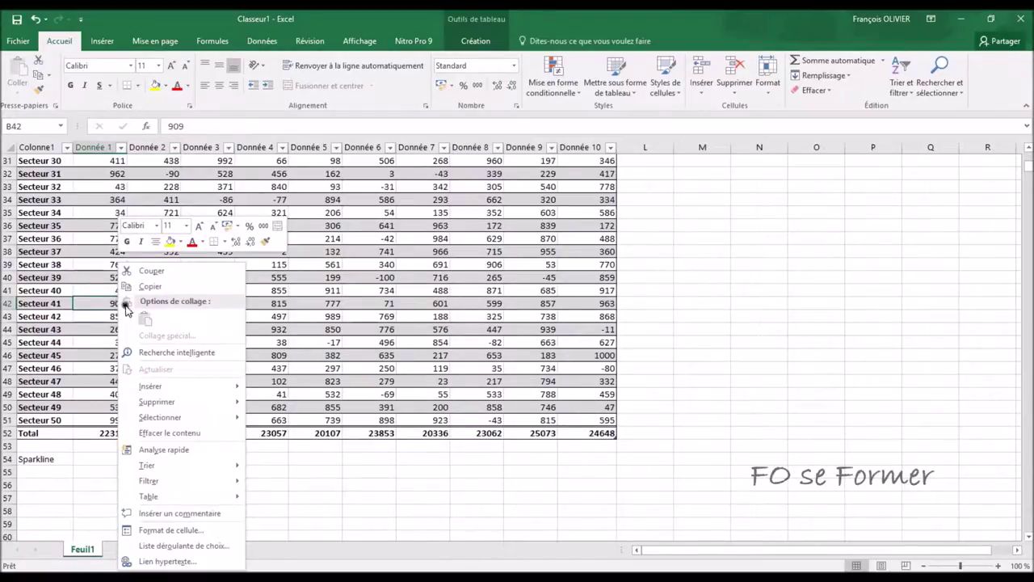
mouse_move(155, 419)
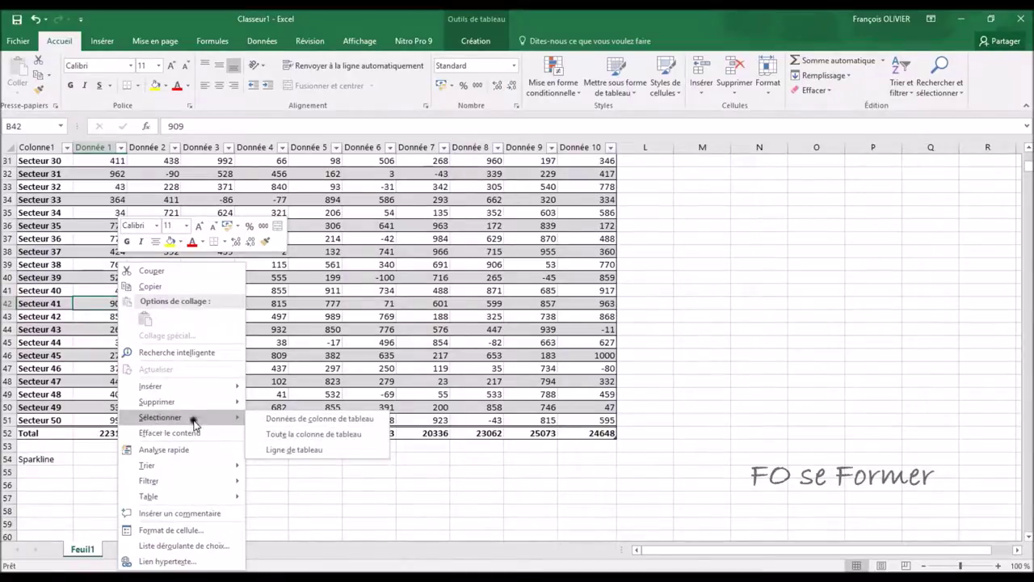
click(296, 419)
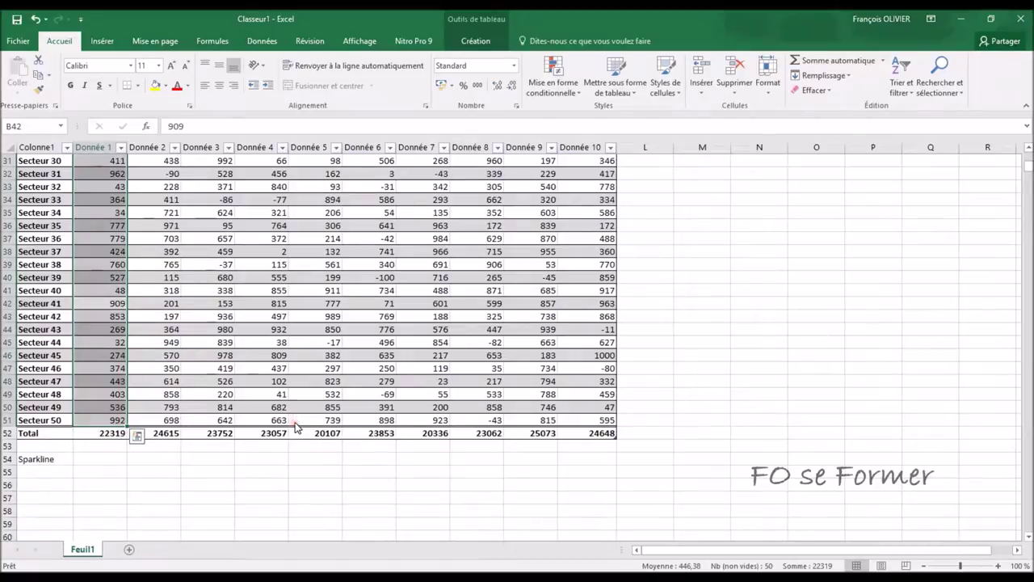
Set up line sparklines from B2:B51 with location $B$54.
click(101, 40)
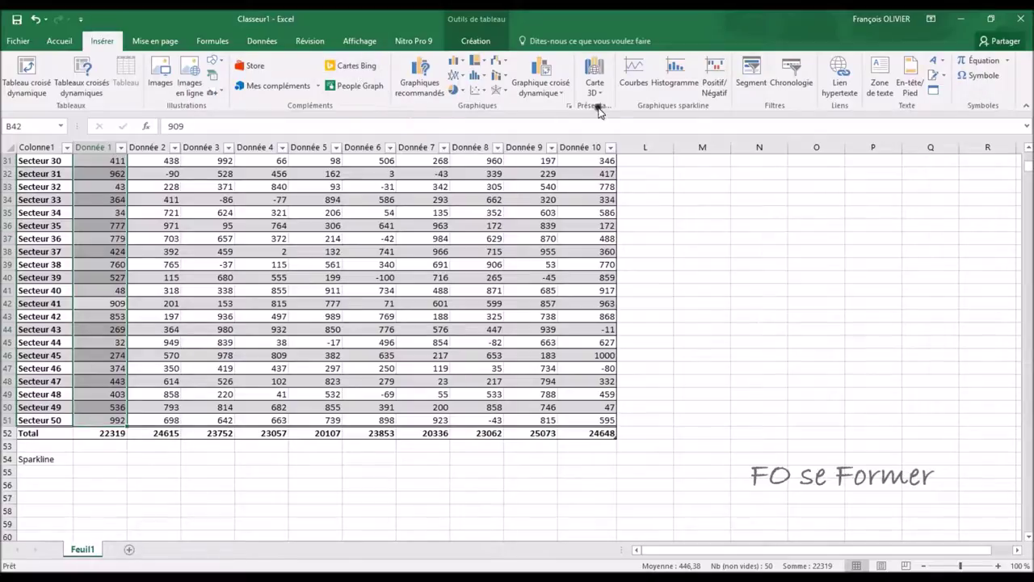
click(641, 79)
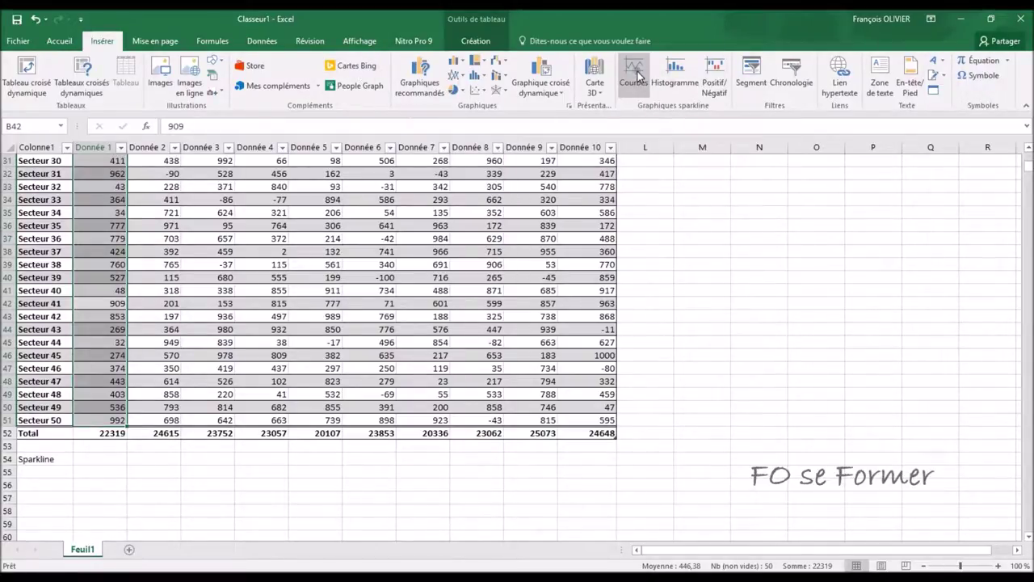
click(638, 77)
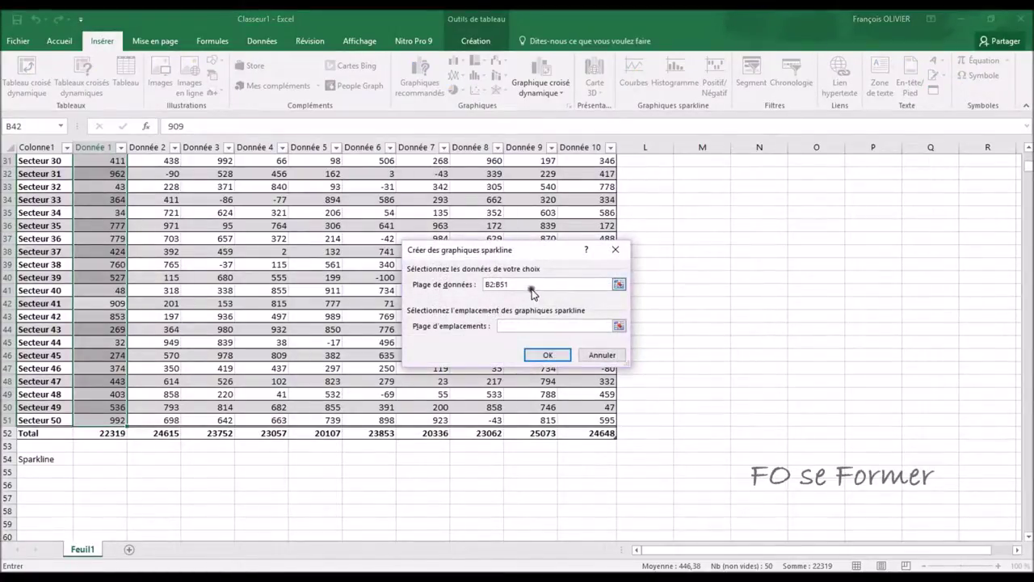
click(434, 334)
click(89, 459)
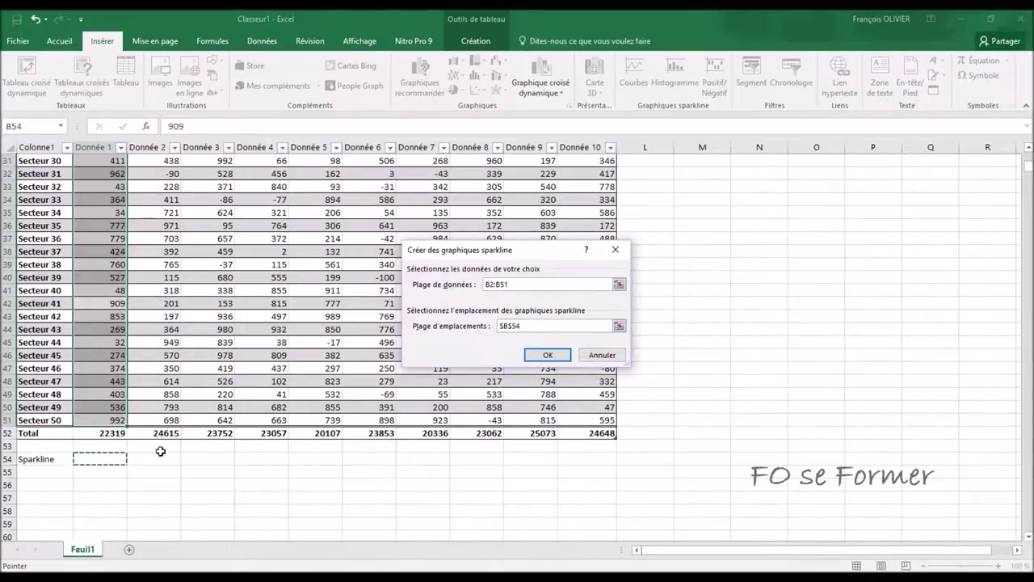
Create the Donnée 1 line sparkline in B54 and reselect it.
click(536, 356)
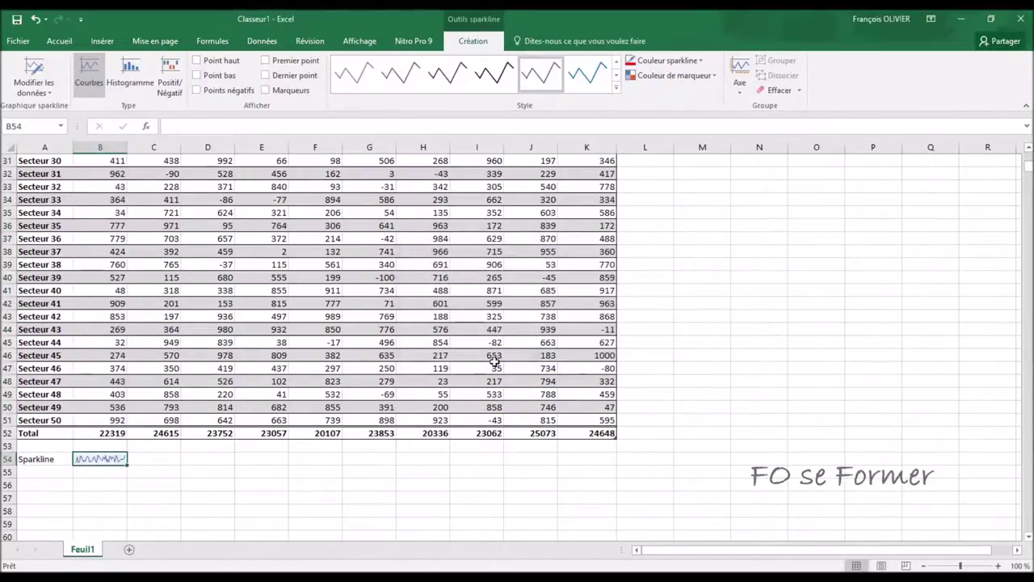
click(145, 483)
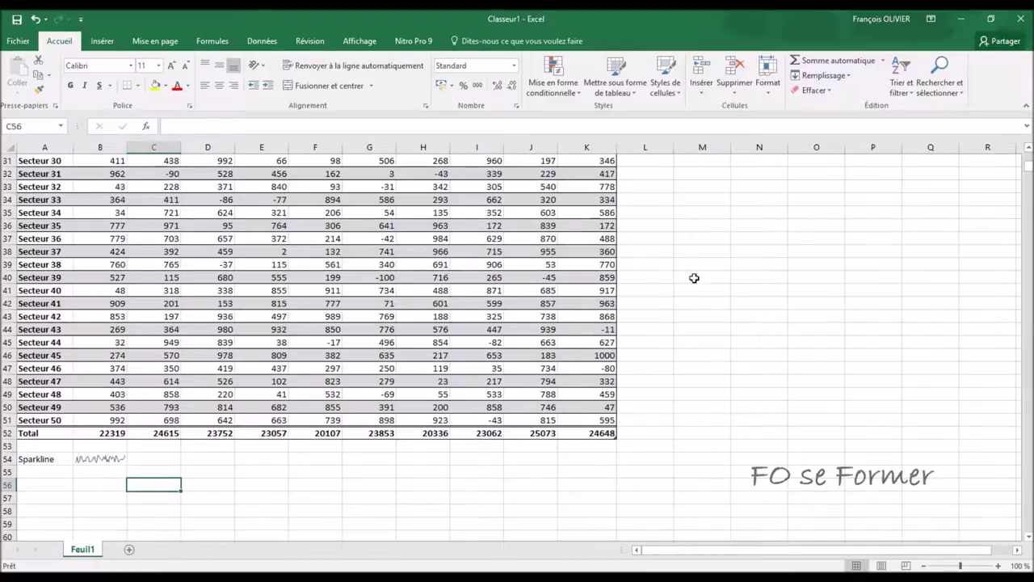
click(114, 460)
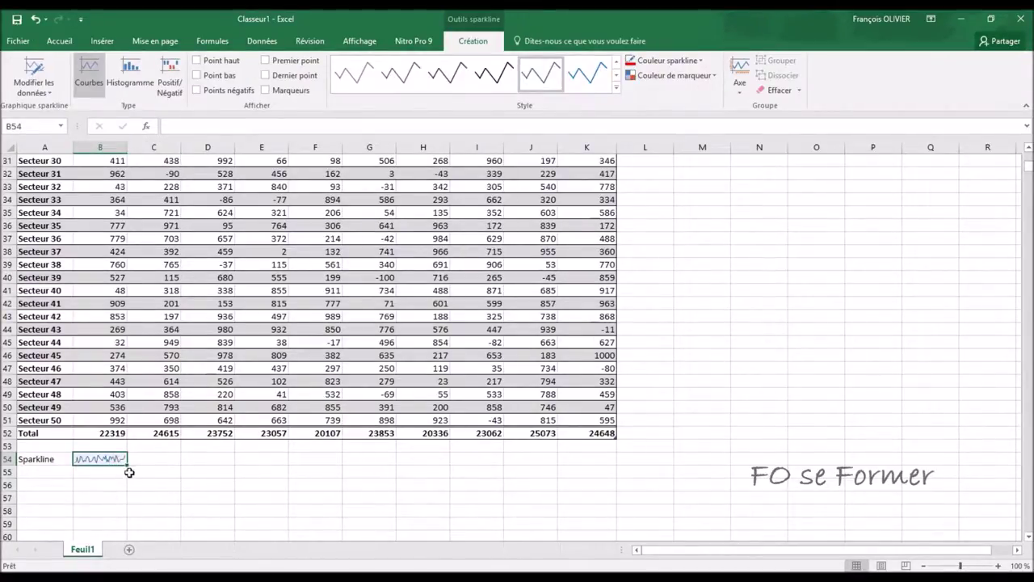
Fill the B54 sparkline across to K54, one per Donnée column, then reselect the group.
drag(127, 465, 479, 467)
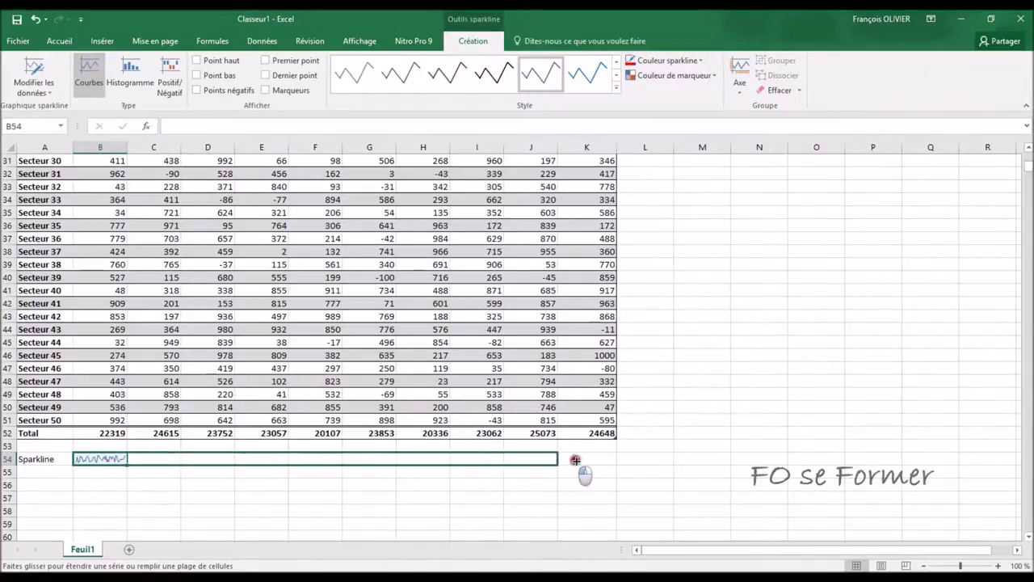
drag(479, 466, 606, 461)
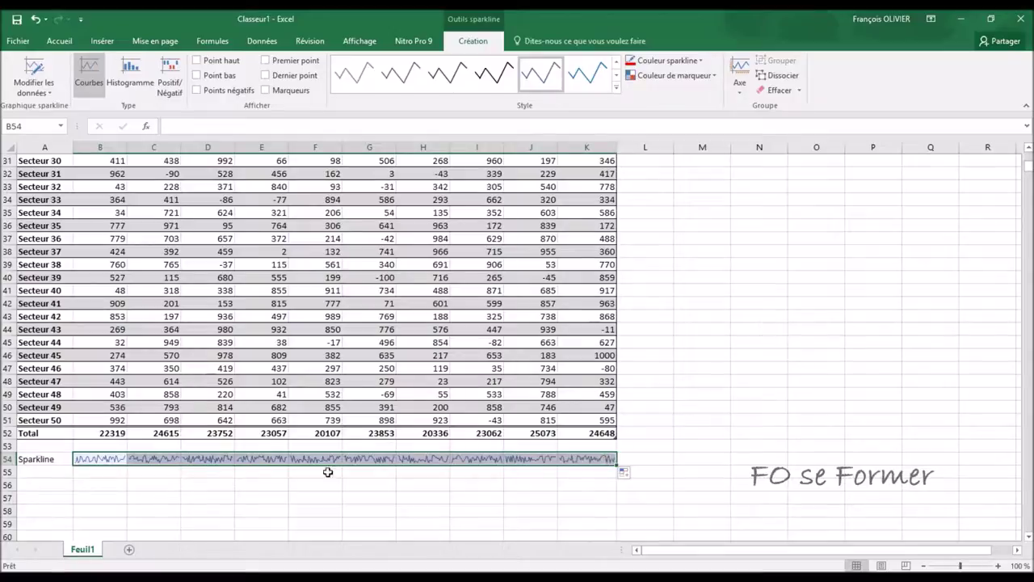
click(151, 485)
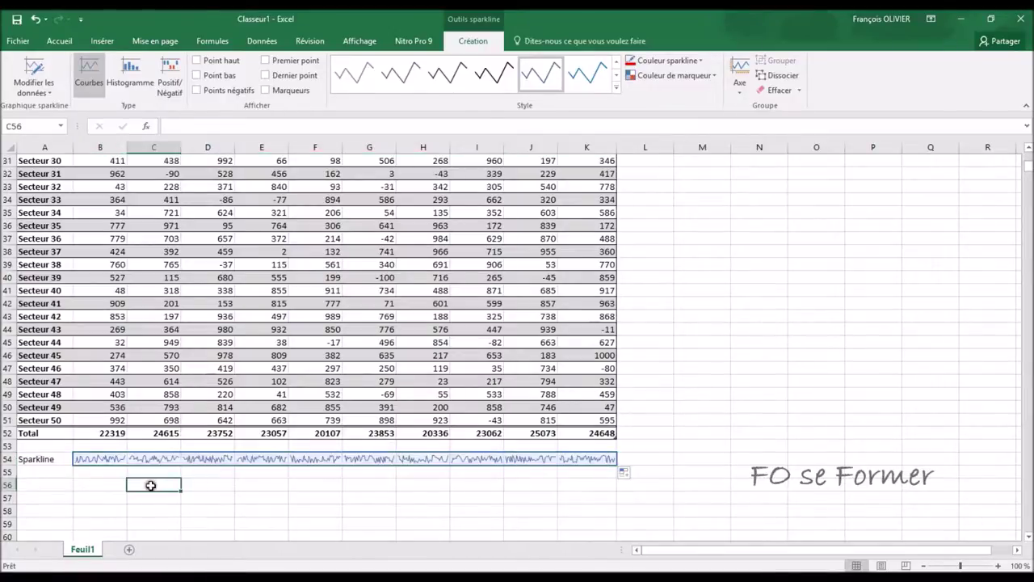
click(99, 459)
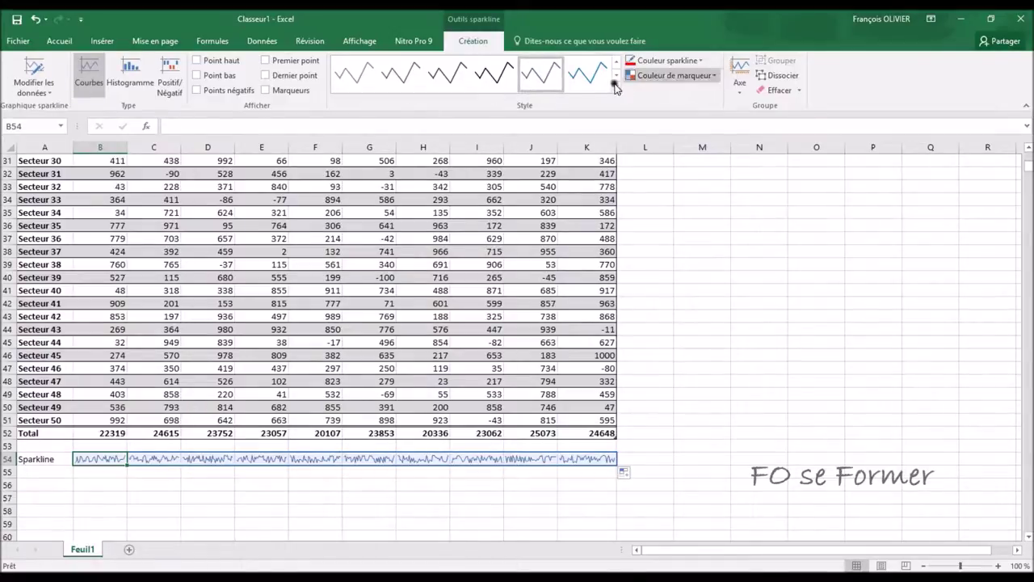
Try the Histogramme and Positif/Négatif sparkline types and turn on Points négatifs markers.
click(36, 84)
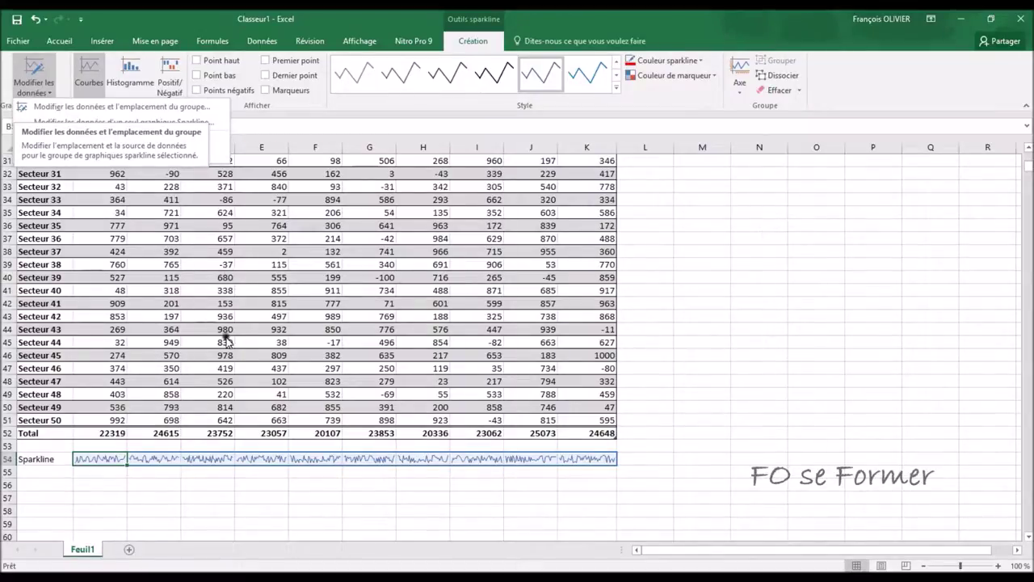
click(247, 113)
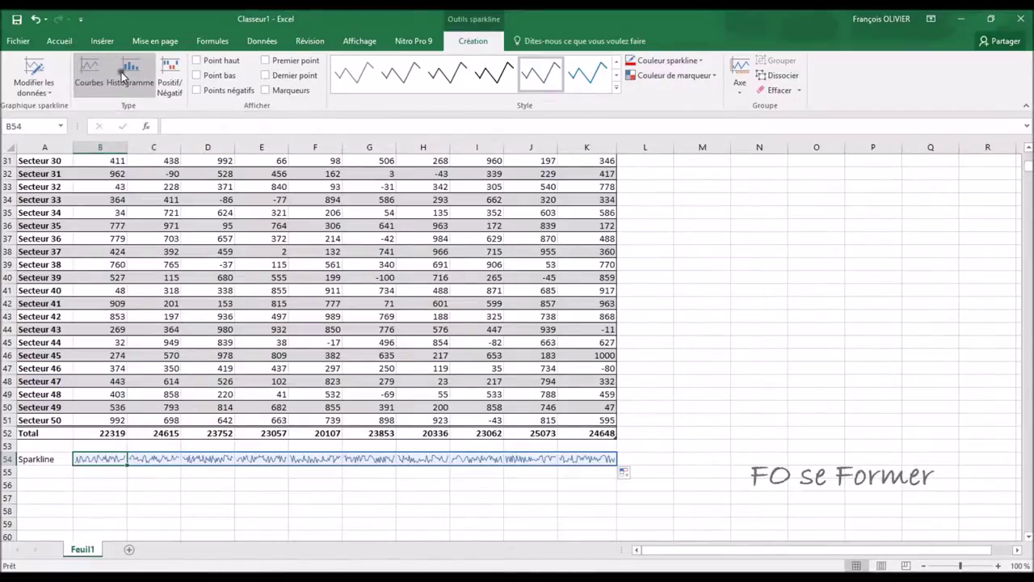
click(122, 74)
click(168, 71)
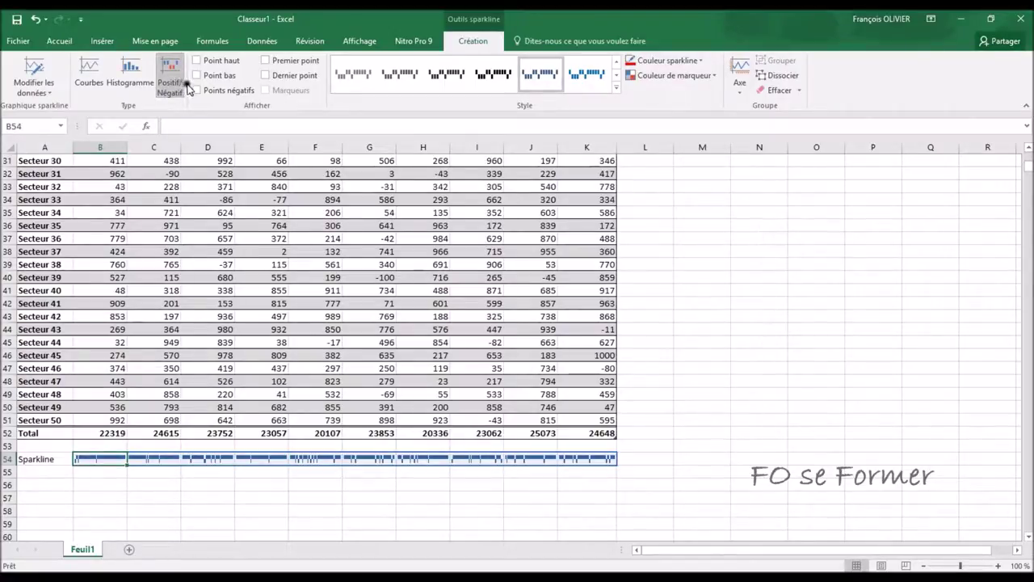
click(195, 90)
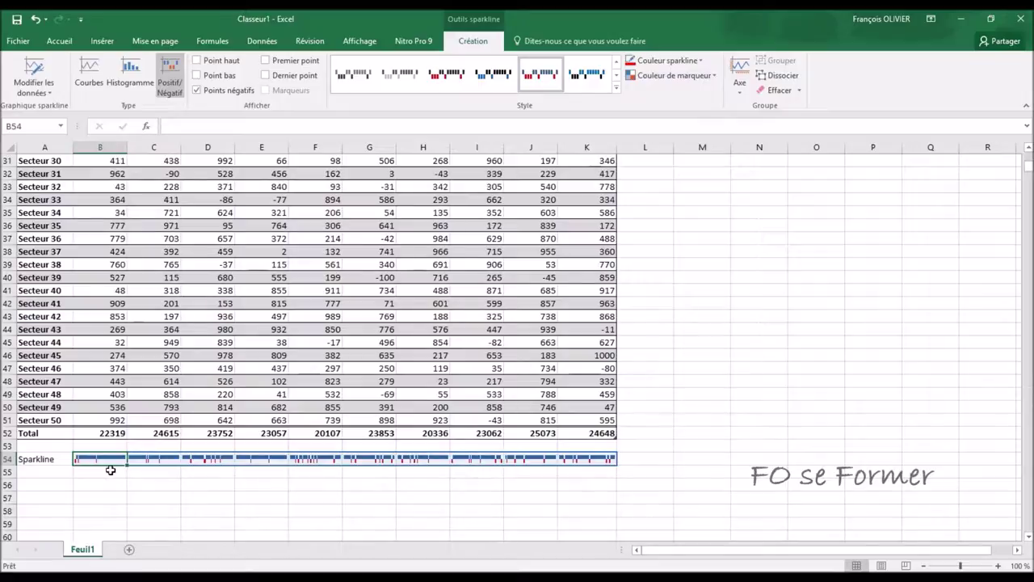
Cycle the sparkline types once more, ending on Courbes (line) sparklines.
click(89, 69)
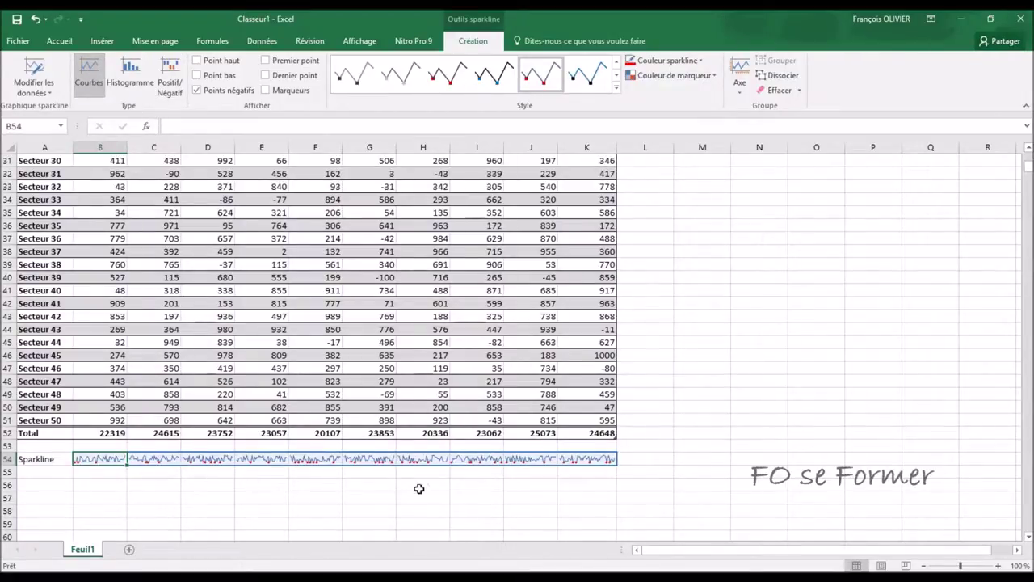
click(119, 81)
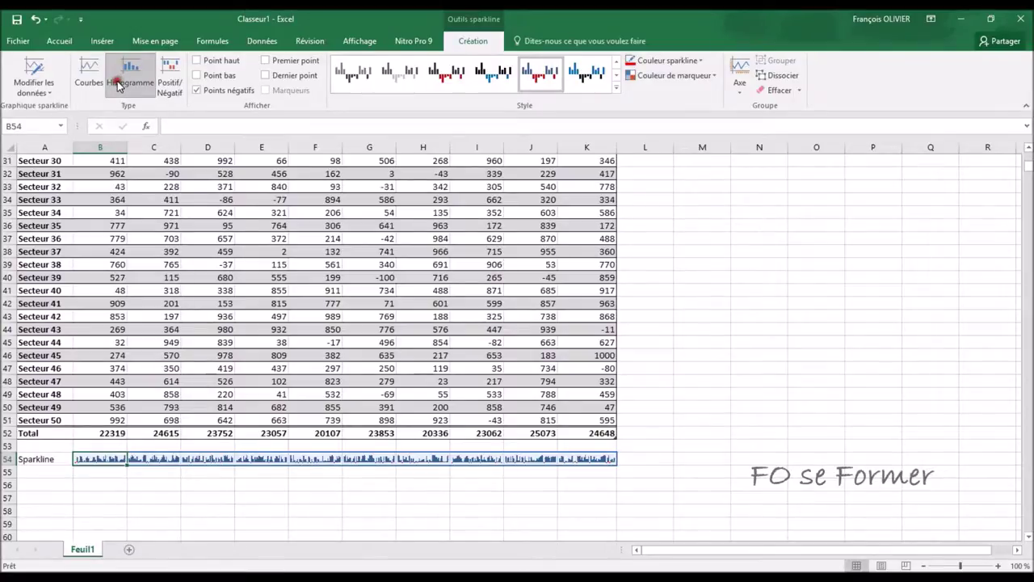
click(165, 84)
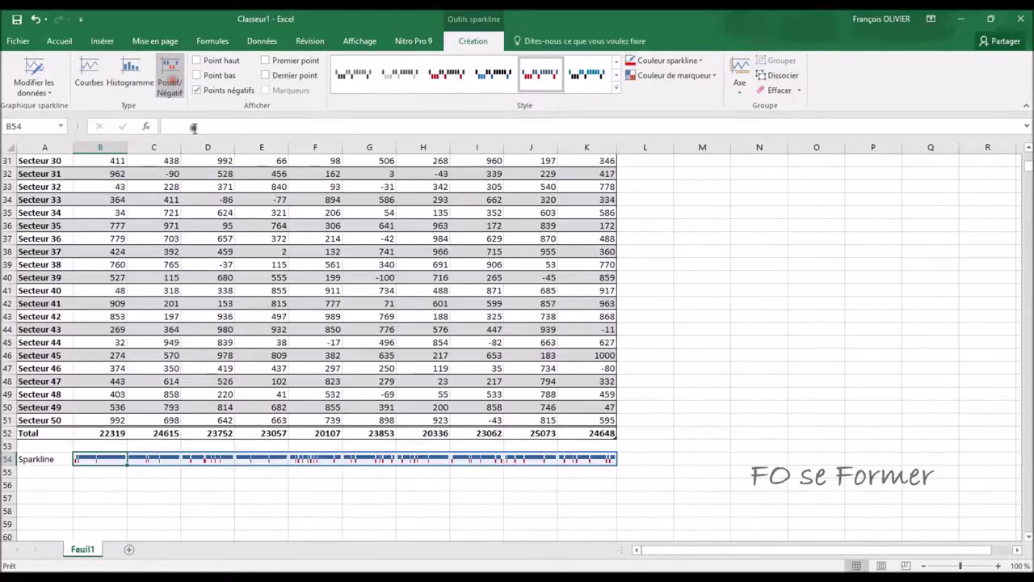
click(90, 74)
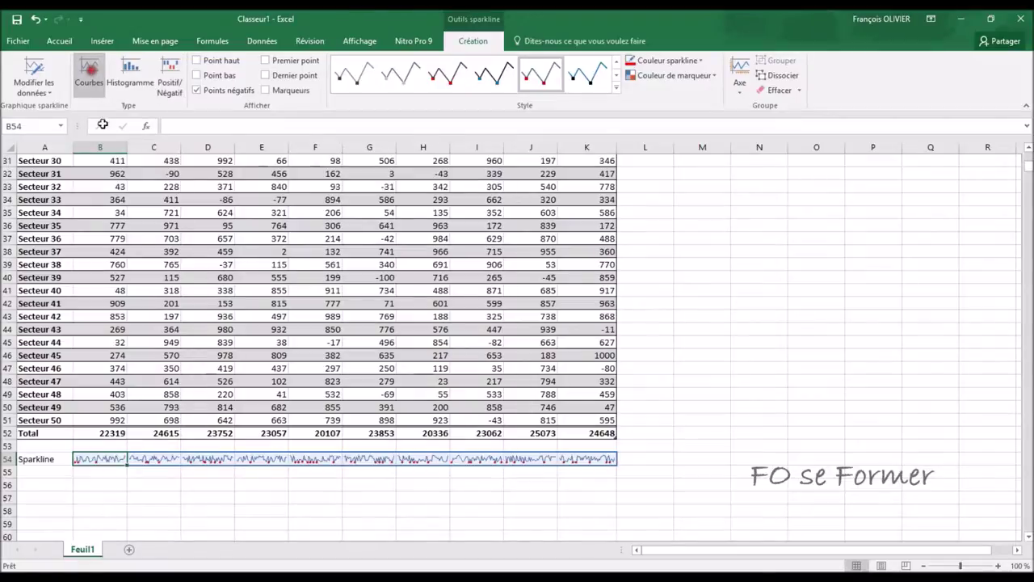
Mark each sparkline's high point in black, then reselect the row 54 sparkline group.
click(216, 75)
click(198, 61)
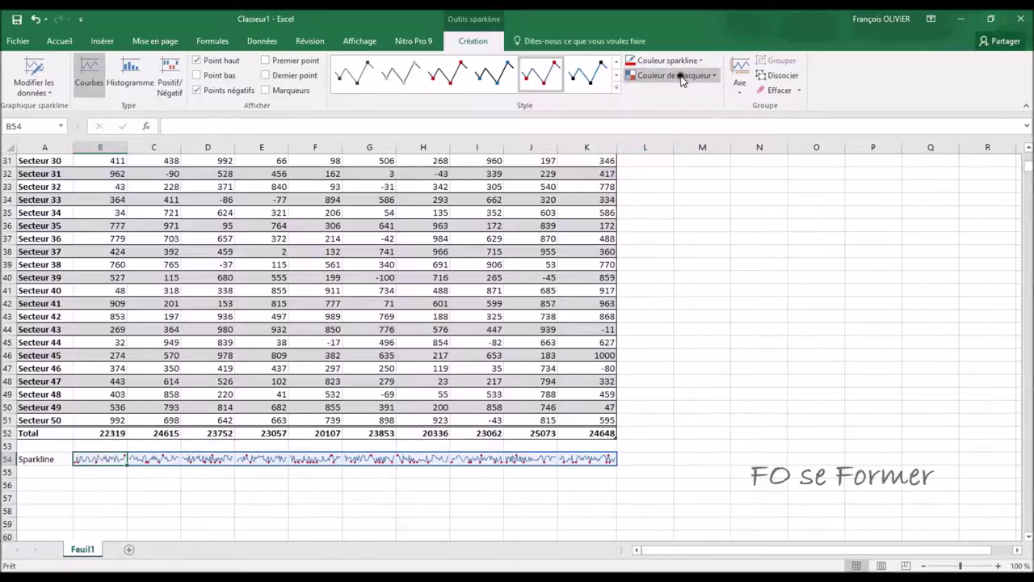
click(708, 76)
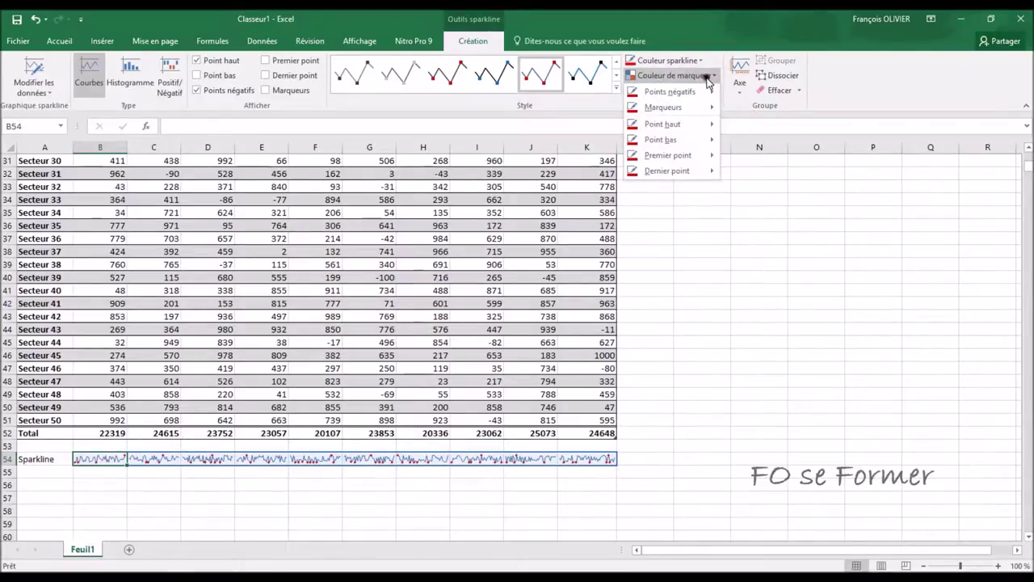
mouse_move(690, 126)
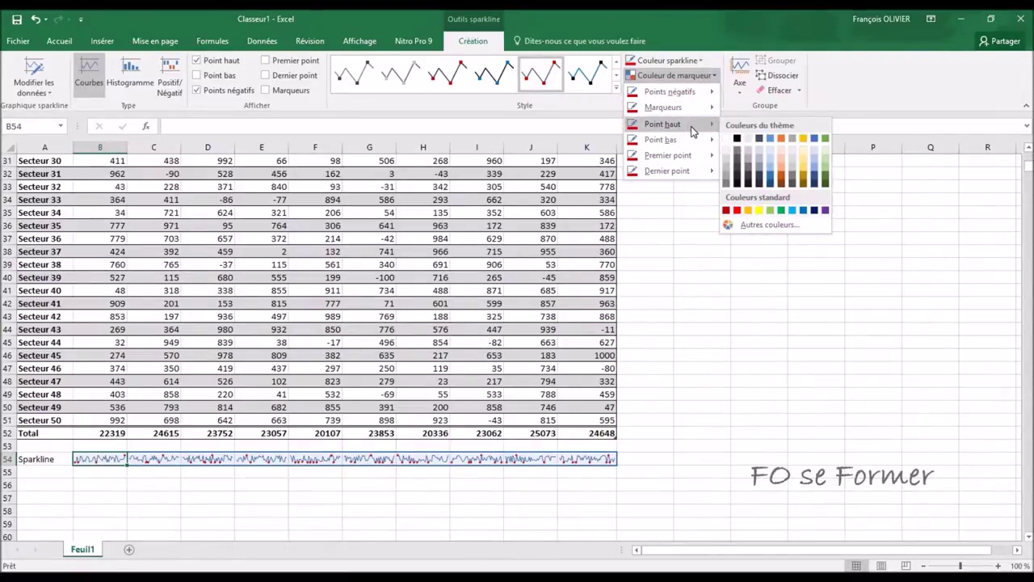
click(738, 139)
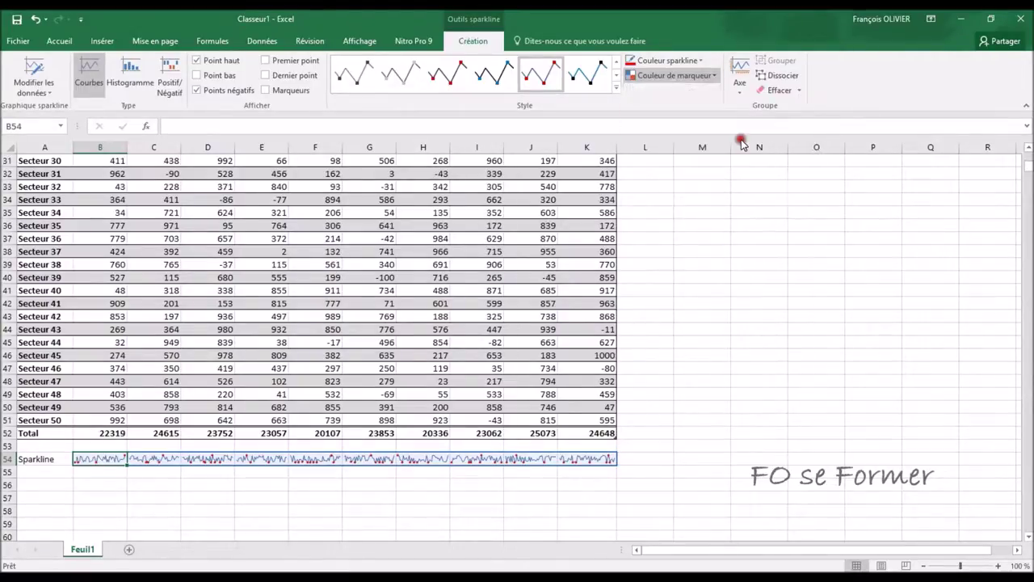
click(331, 482)
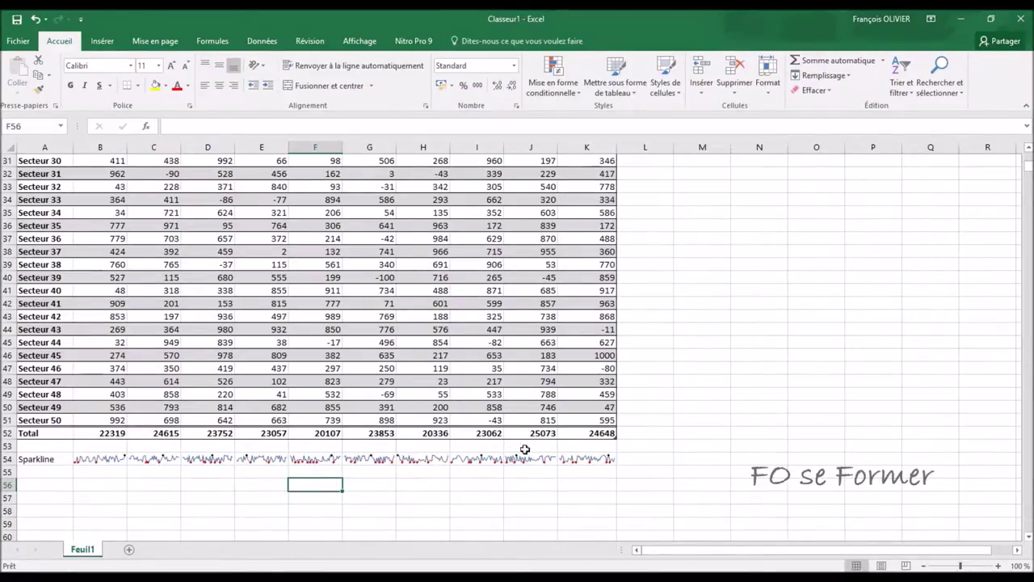
click(113, 458)
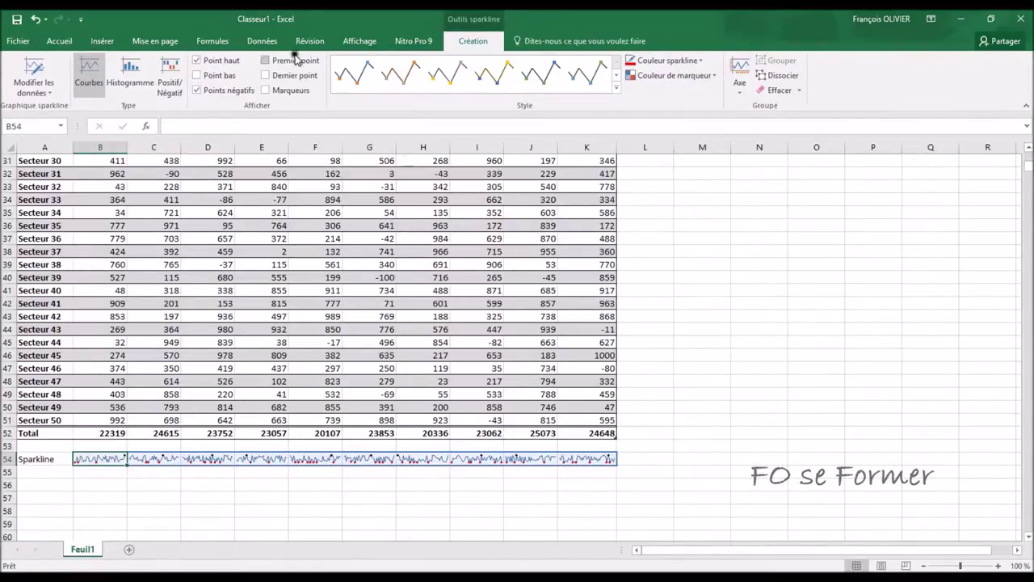
click(266, 90)
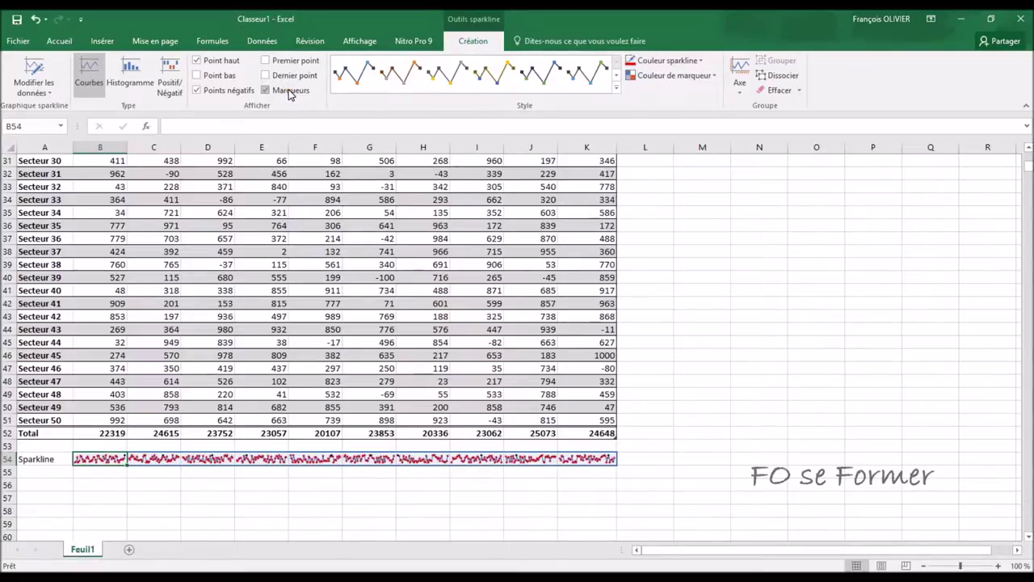
click(290, 91)
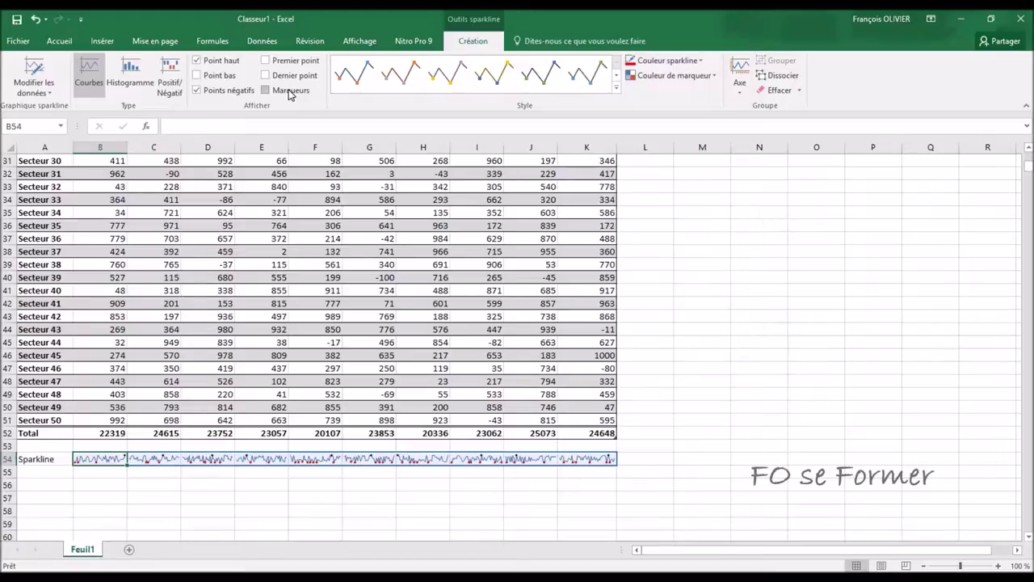
click(616, 87)
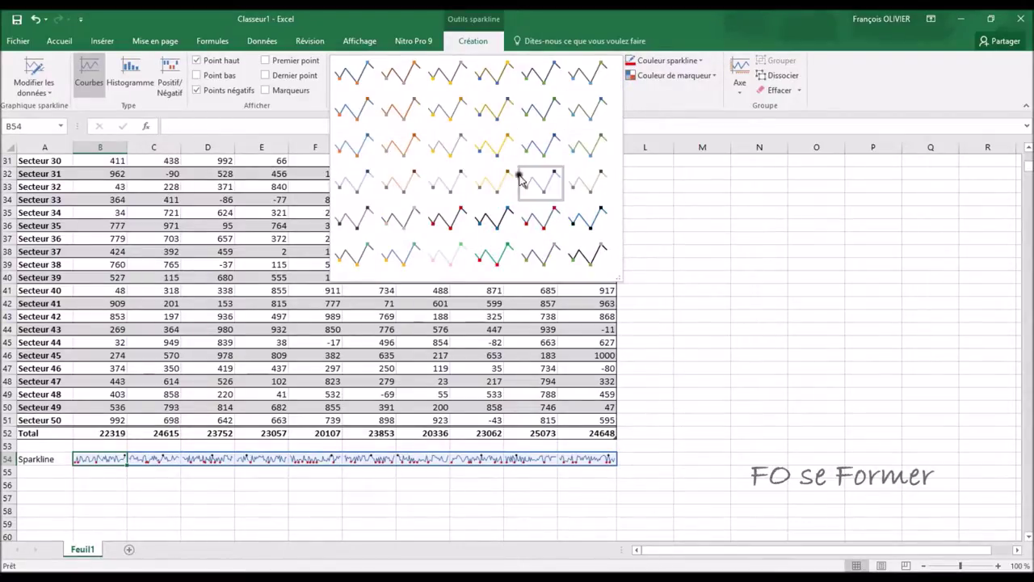
click(651, 113)
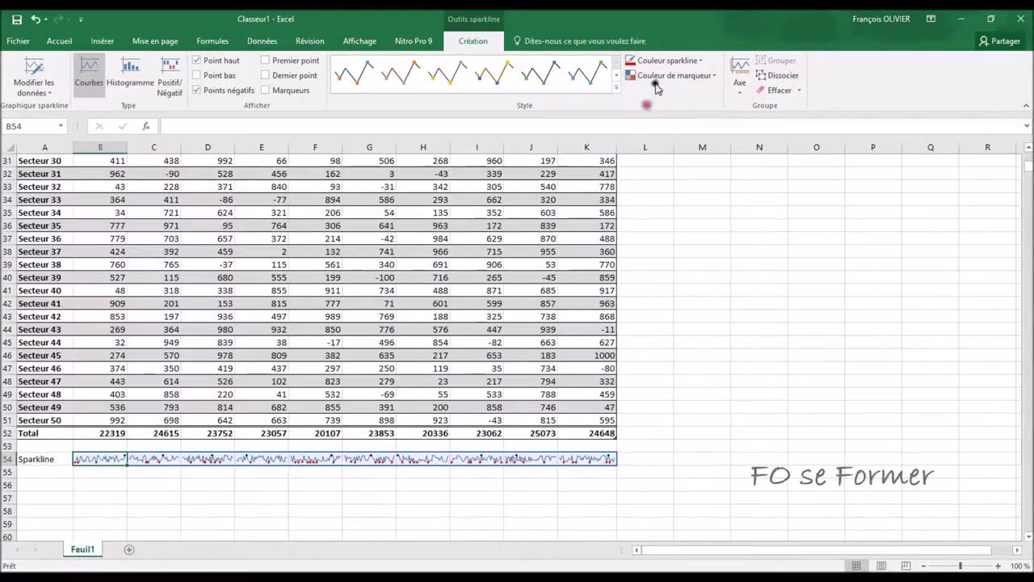
click(702, 61)
click(702, 62)
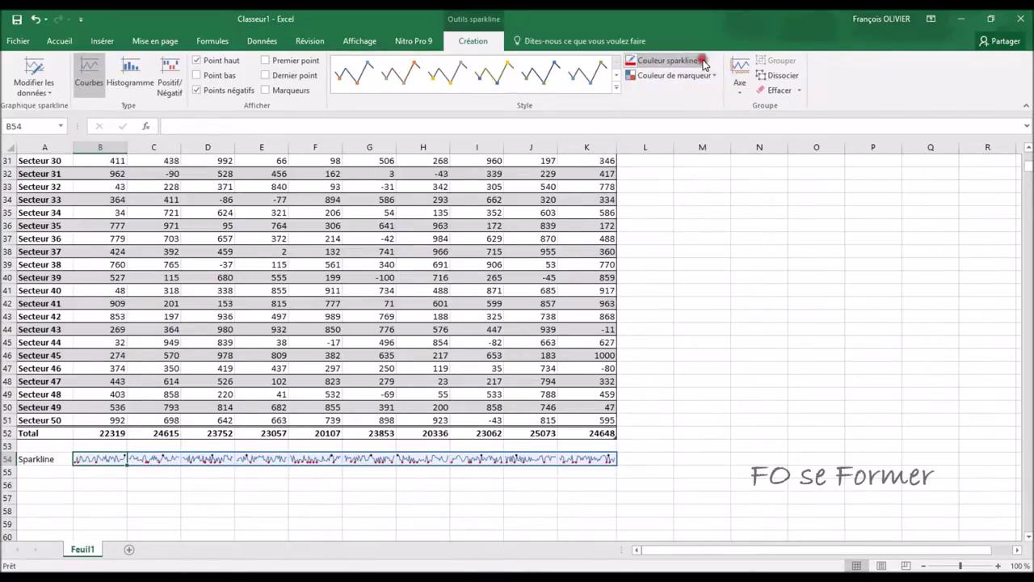
click(737, 82)
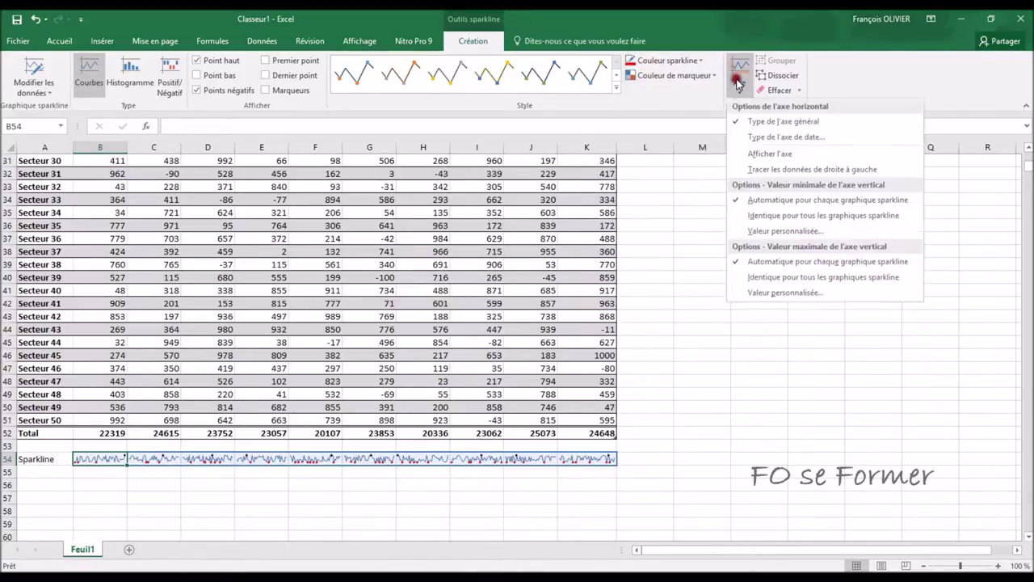
click(757, 154)
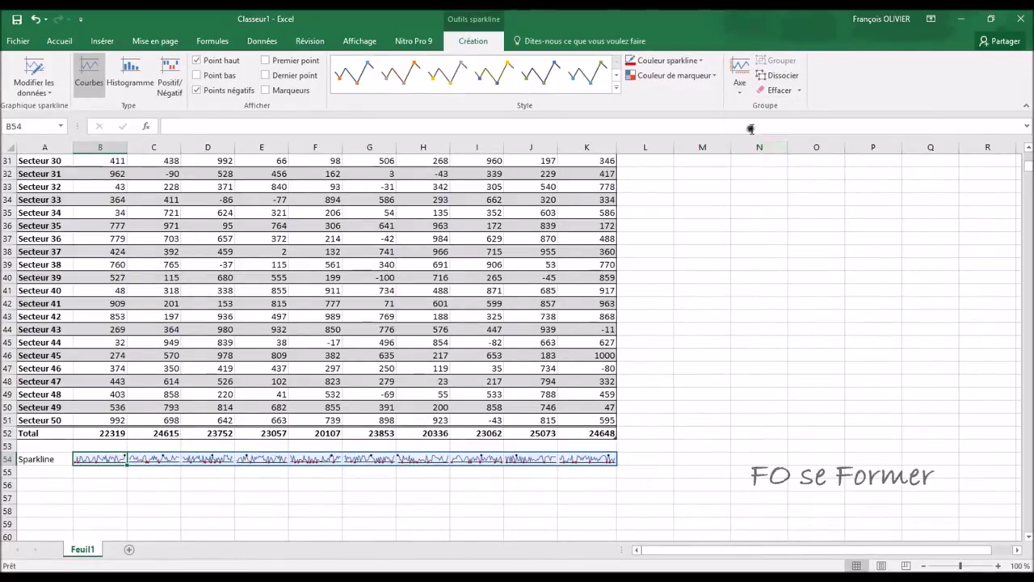
click(737, 84)
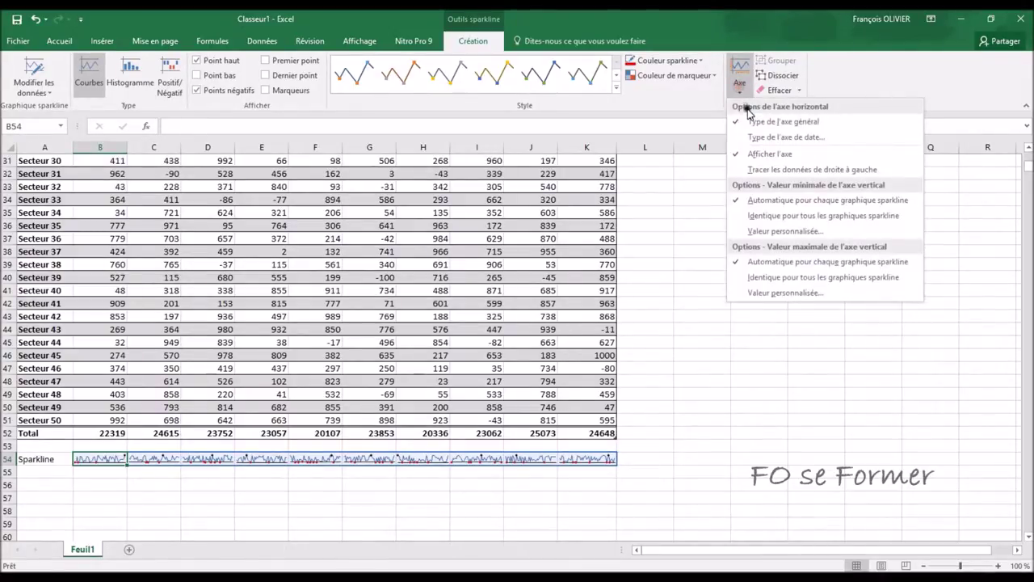
click(780, 155)
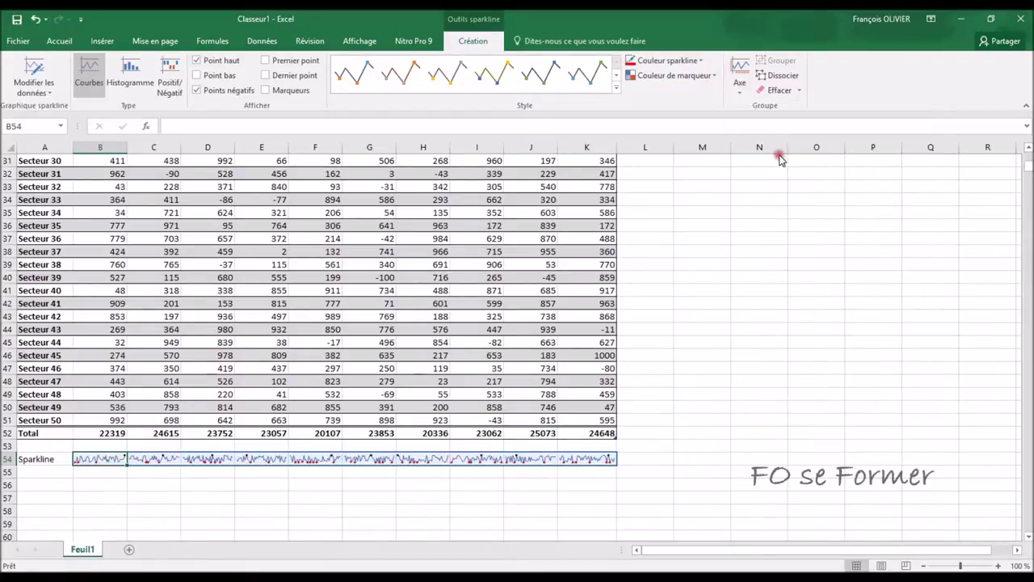
click(739, 81)
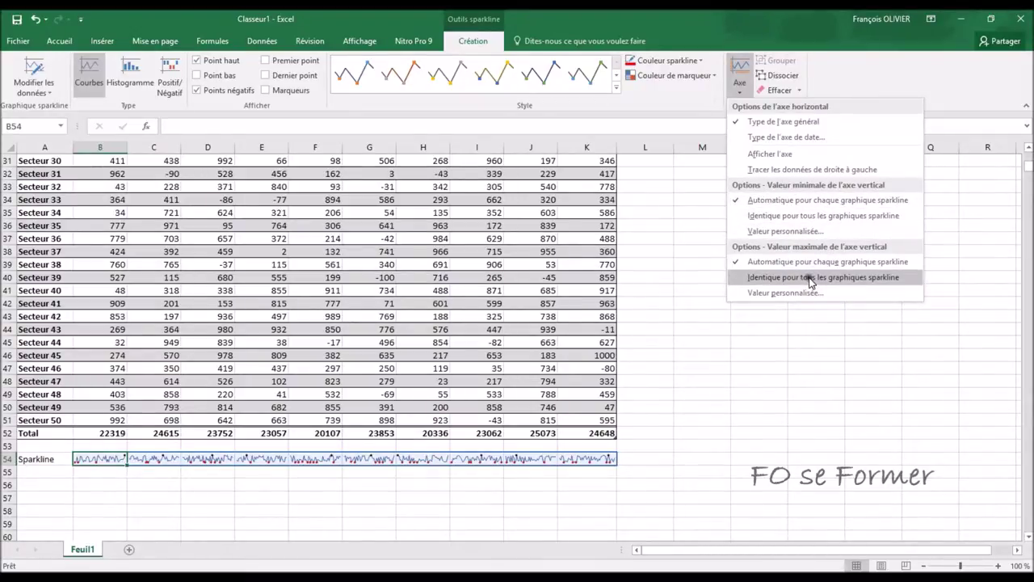
click(870, 87)
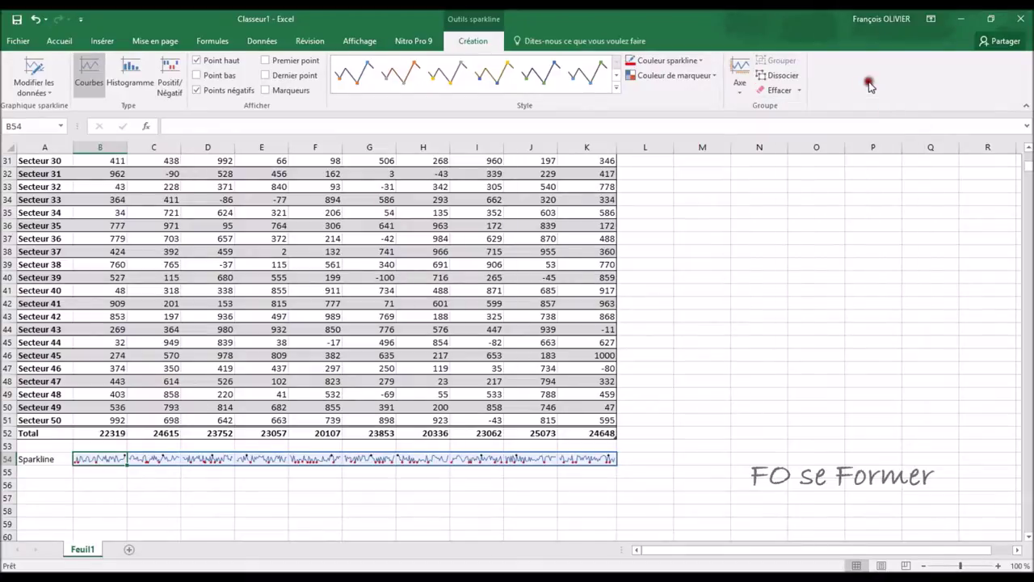
click(669, 341)
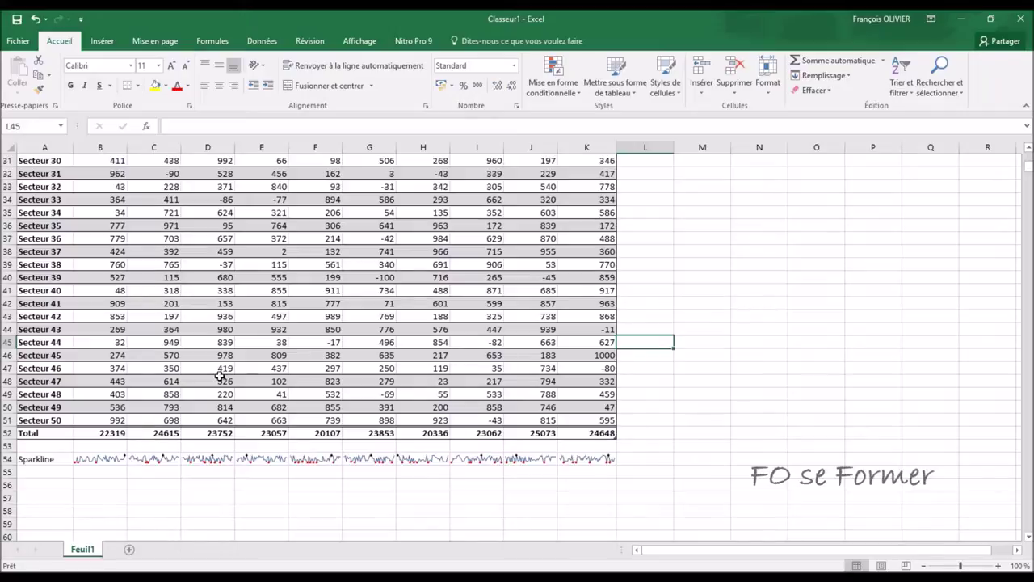
click(8, 420)
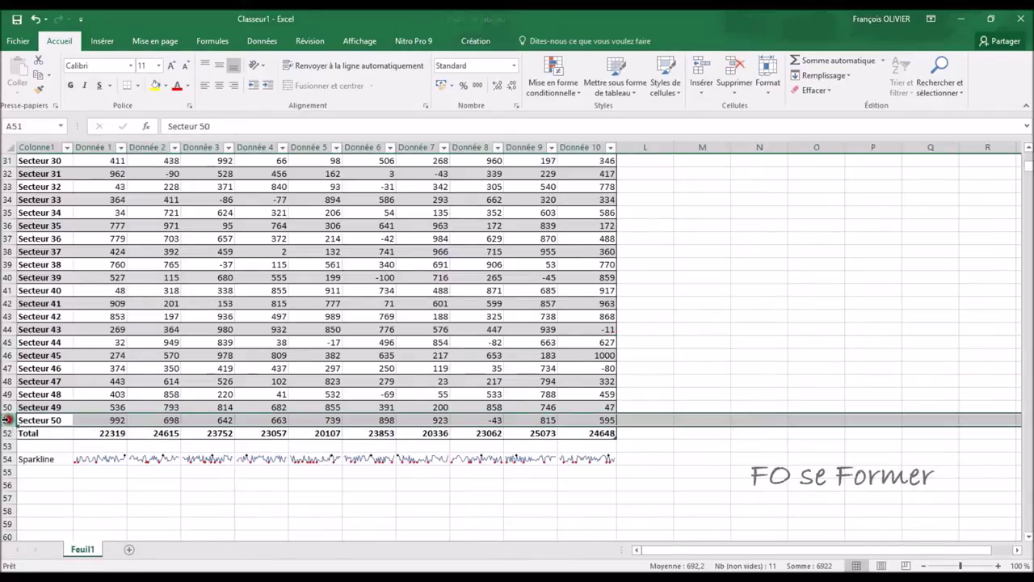
Insert row 'Secteur x' above Secteur 50 with 478 under Donnée 1, making that total 22797.
right_click(9, 420)
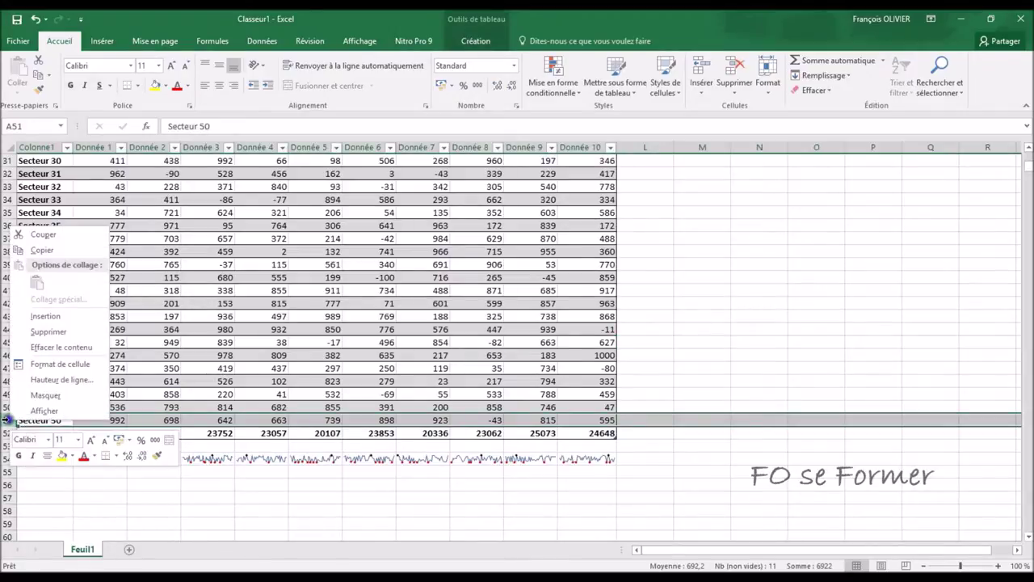
click(41, 316)
click(52, 419)
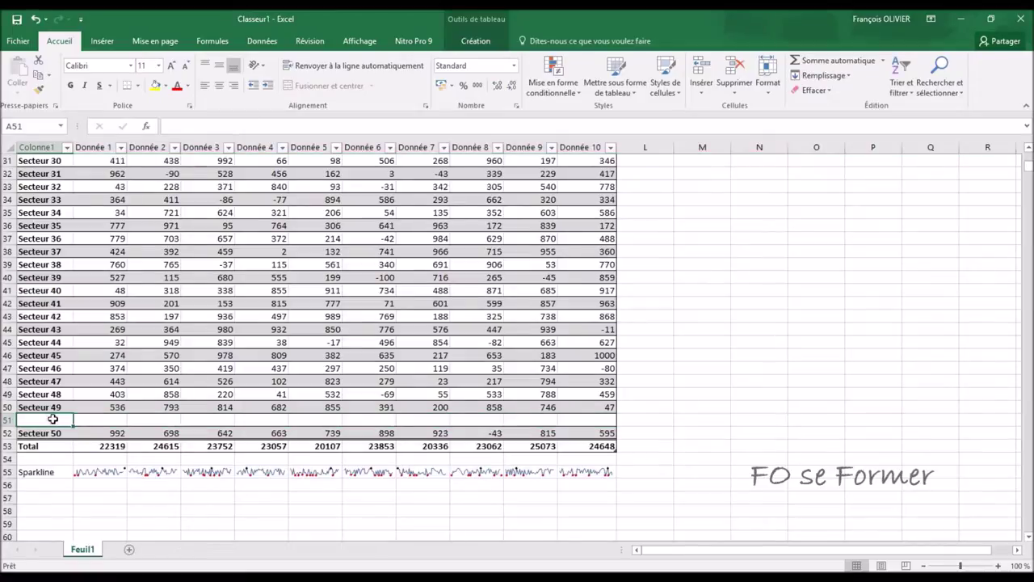
text(Secteur x)
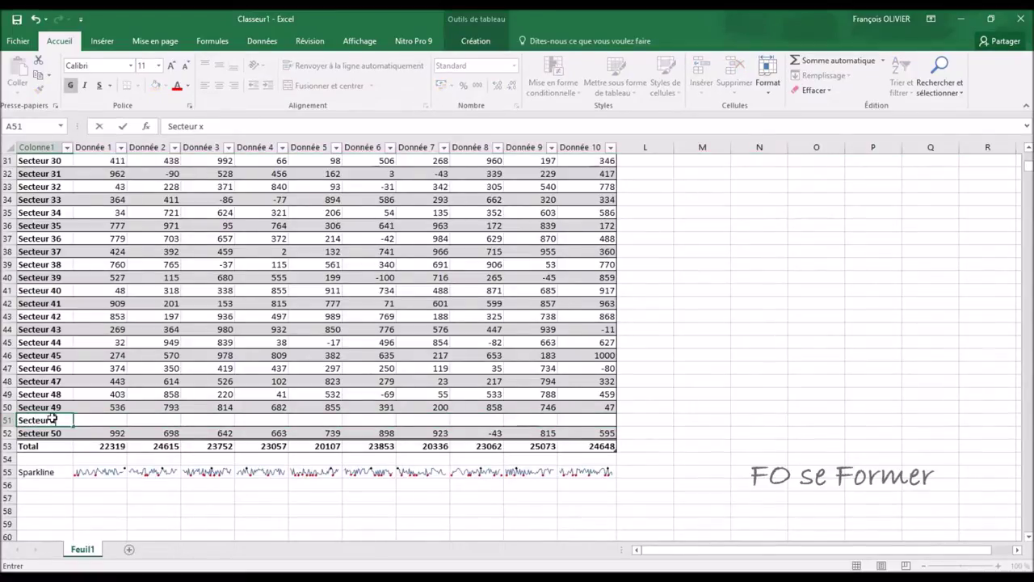
key(Tab)
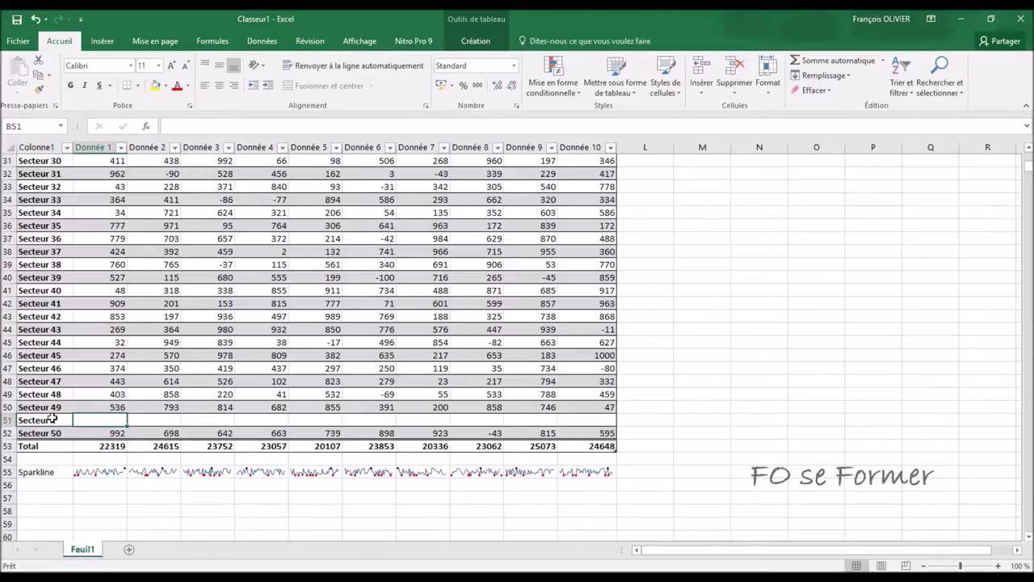
text(478)
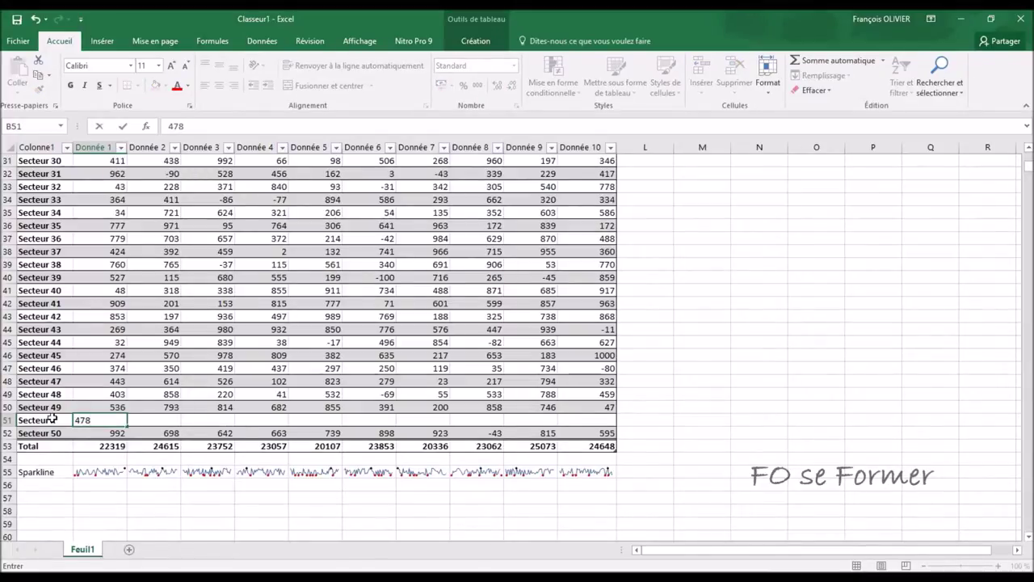
key(Return)
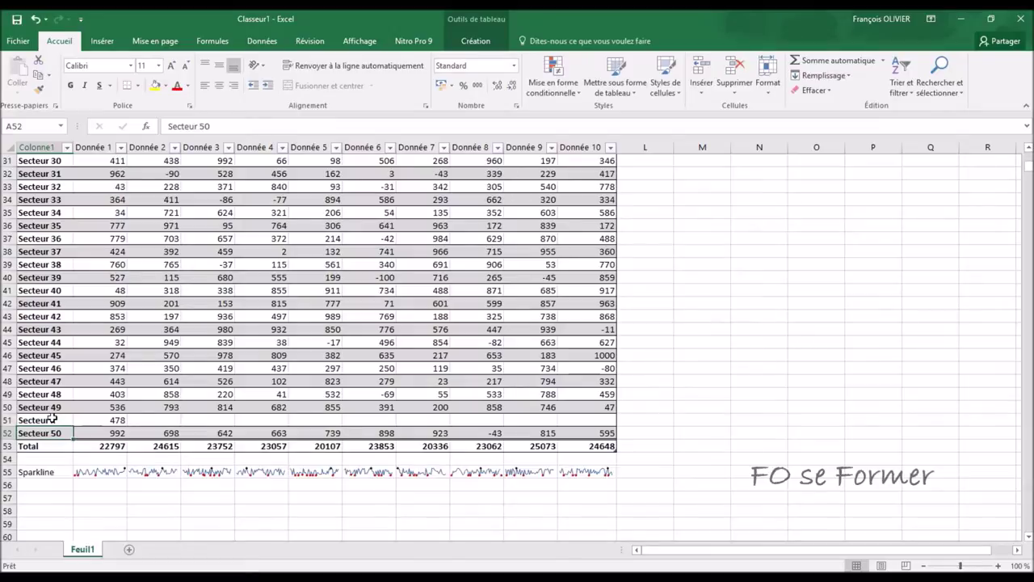
click(121, 468)
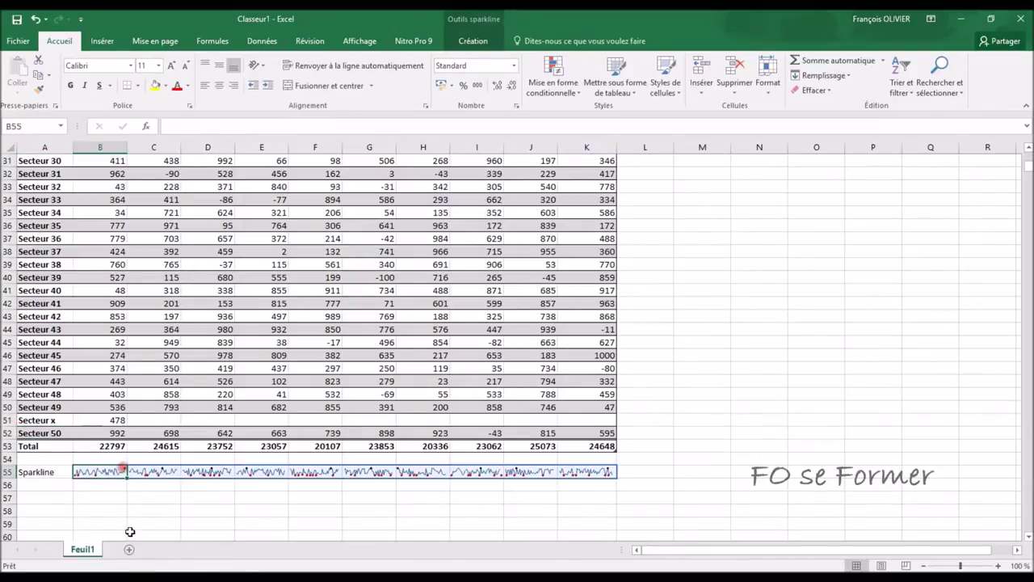
Change Secteur x's Donnée 1 value to 10000, raising the total to 32319.
click(103, 417)
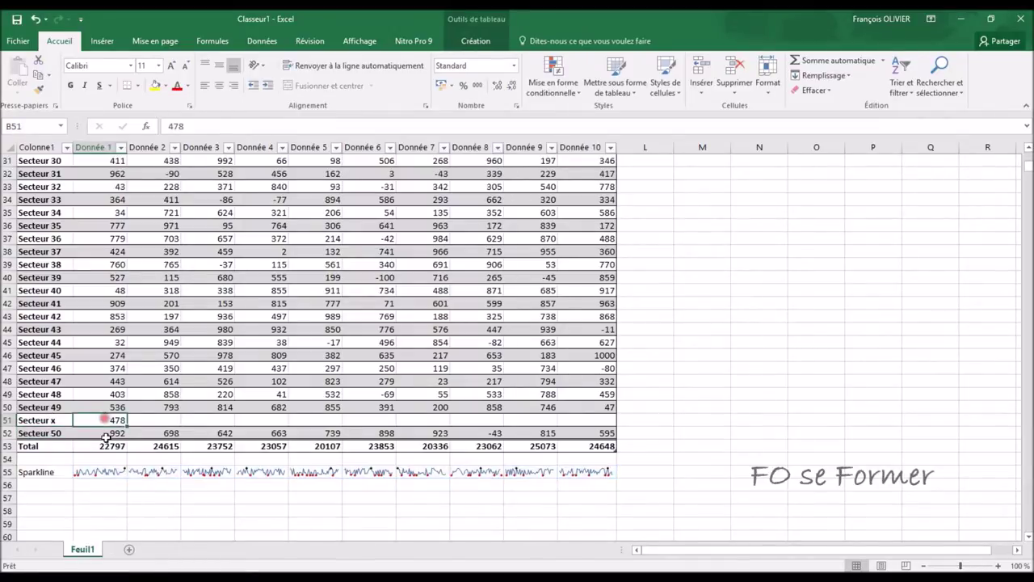
text(10000)
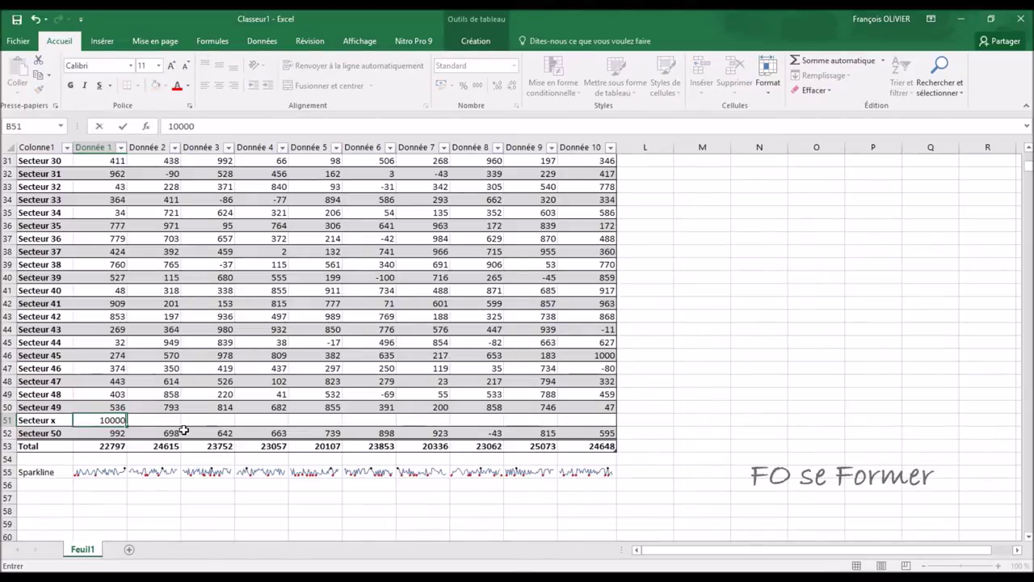
key(Return)
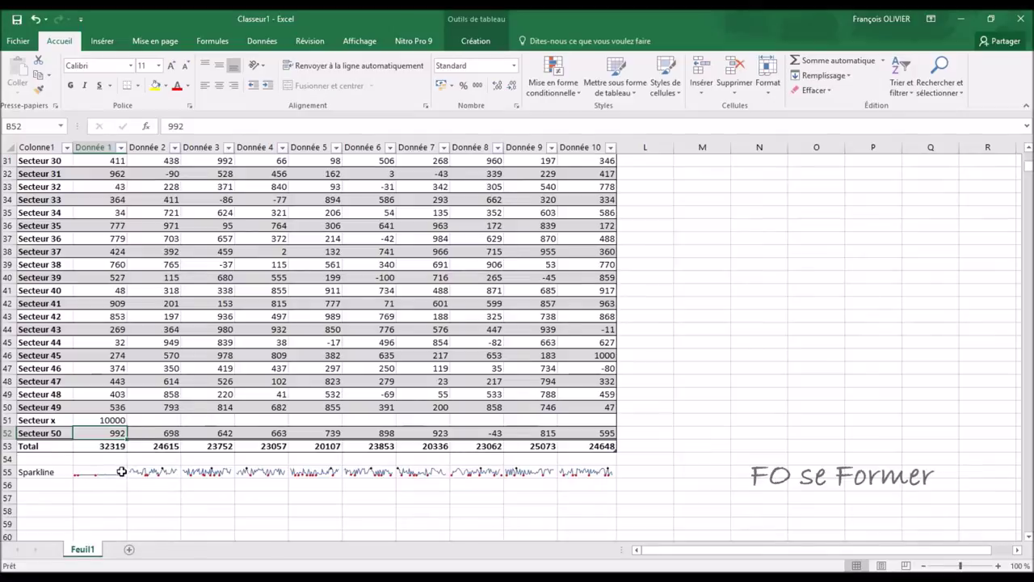
key(Up)
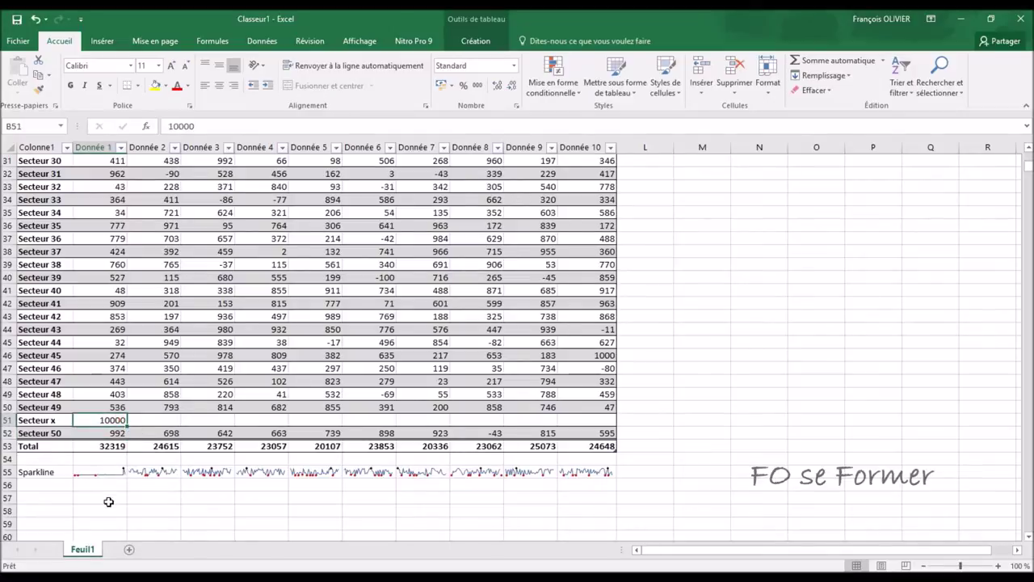